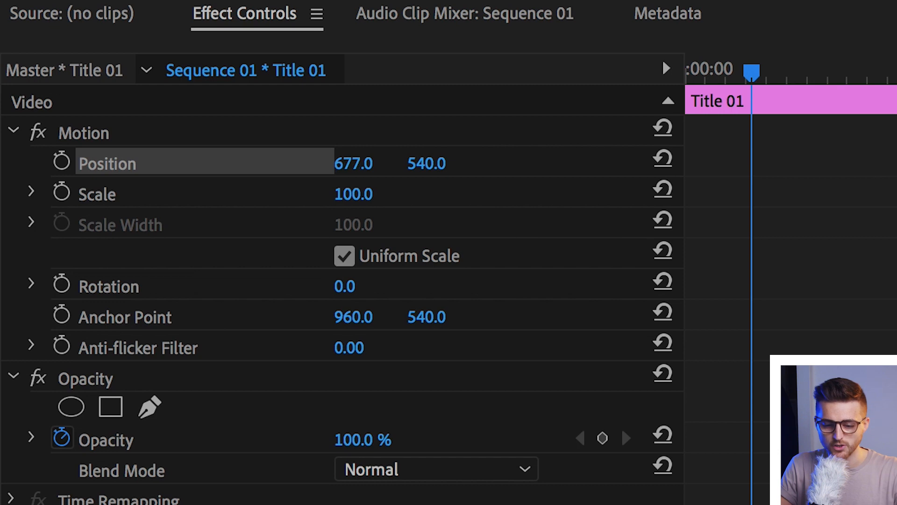
- Undo the last Position change and enable Position keyframing for the title, selecting the first keyframe
key(ctrl+z)
drag(442, 164, 520, 164)
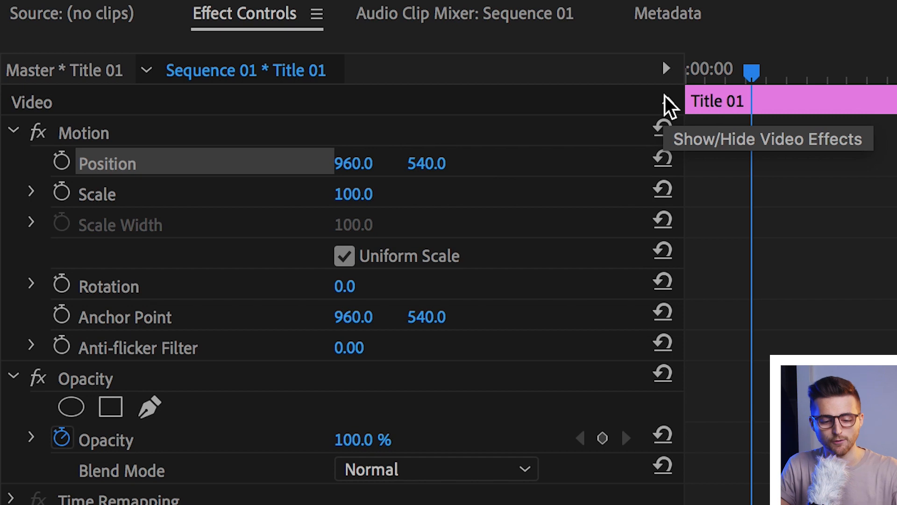
click(65, 167)
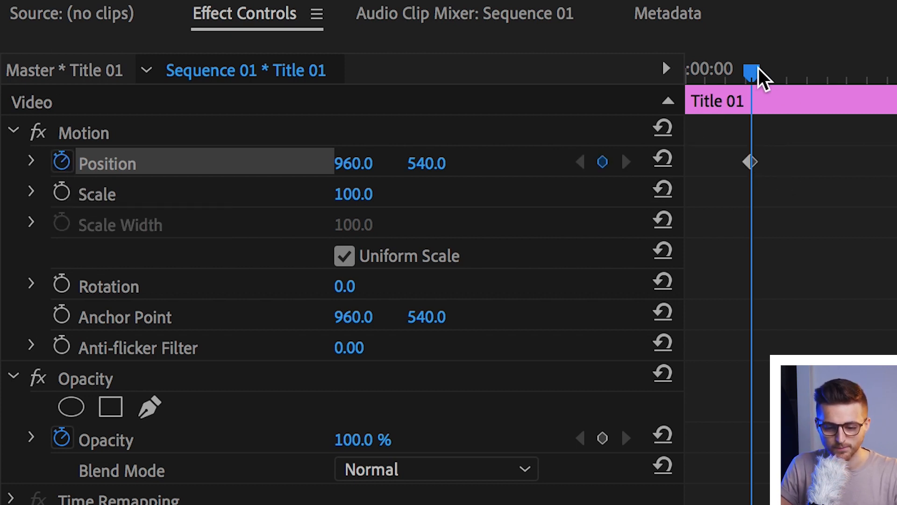
click(784, 73)
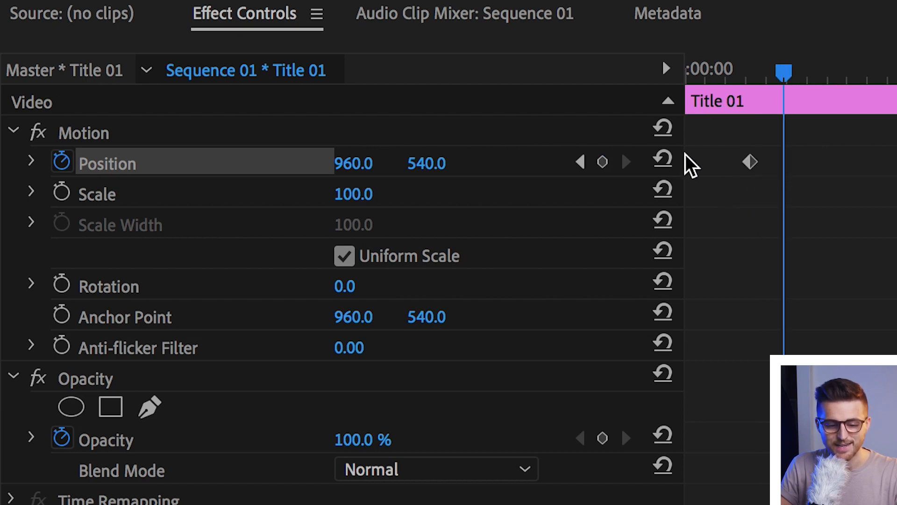
mouse_move(748, 73)
mouse_down()
mouse_move(767, 80)
mouse_move(754, 76)
mouse_up()
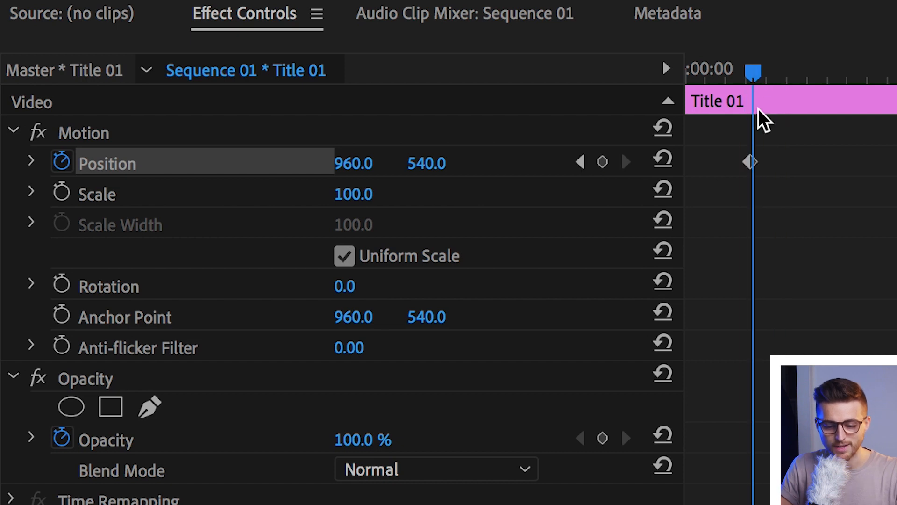
click(752, 162)
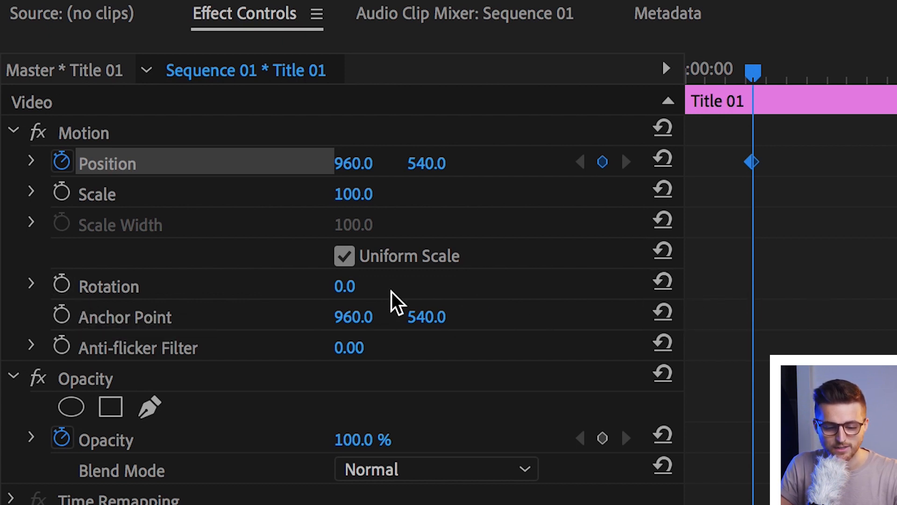
- Add a second Position keyframe at 00:00:08:02 with the title's horizontal Position set to 1341.0
click(62, 285)
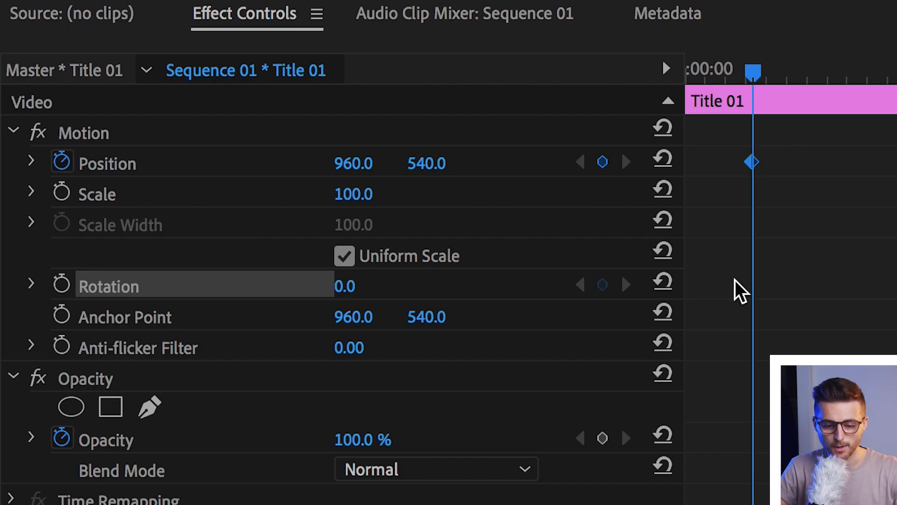
click(156, 171)
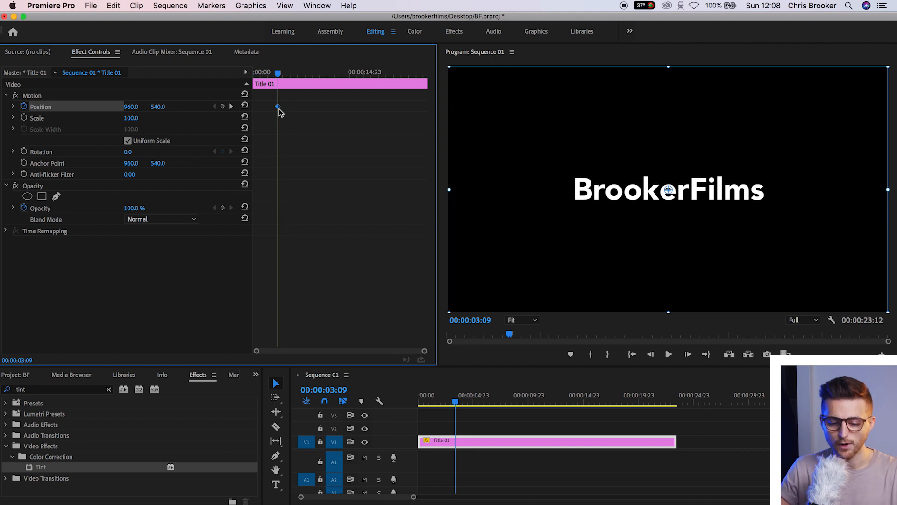
drag(277, 74, 315, 74)
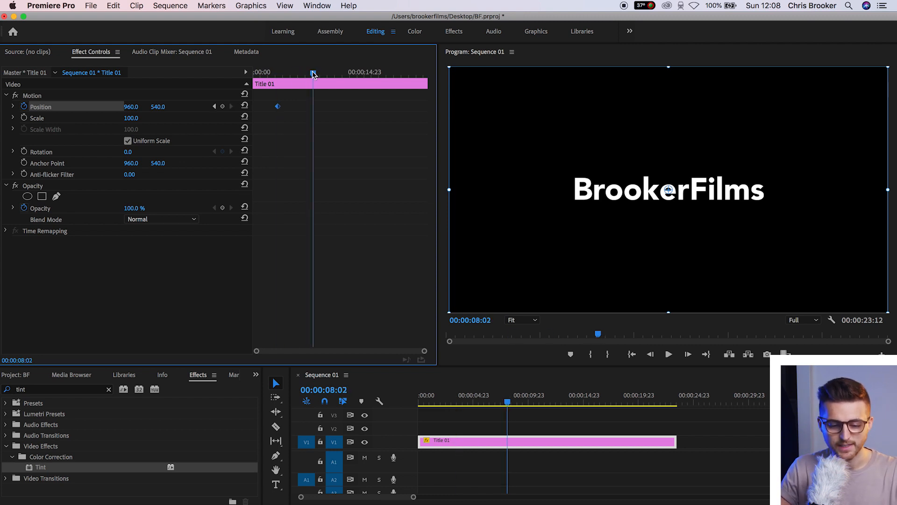
drag(132, 106, 417, 127)
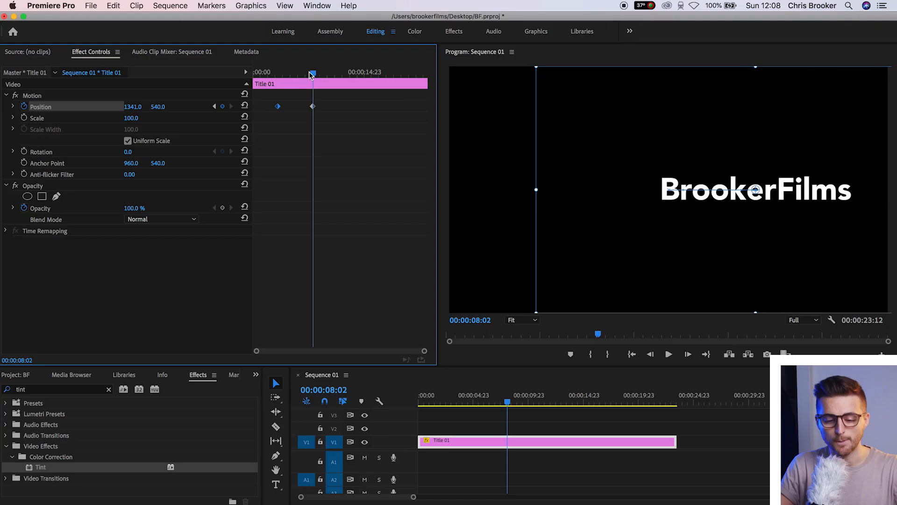
- Play and scrub through the title's movement between the two Position keyframes
drag(310, 74, 278, 77)
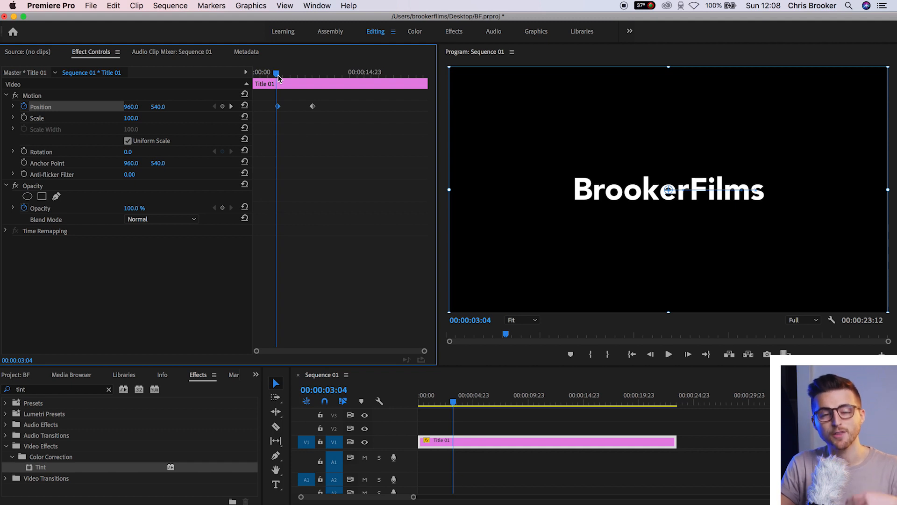
key(space)
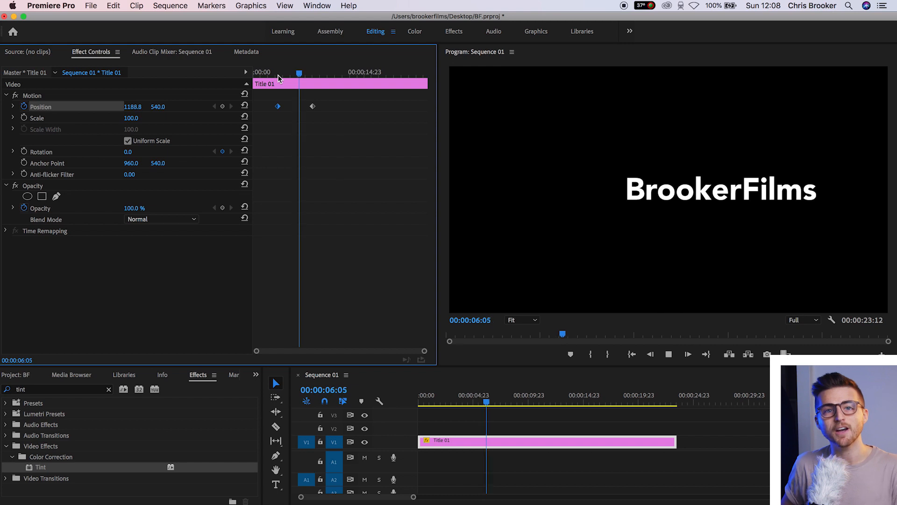
key(space)
drag(278, 75, 312, 76)
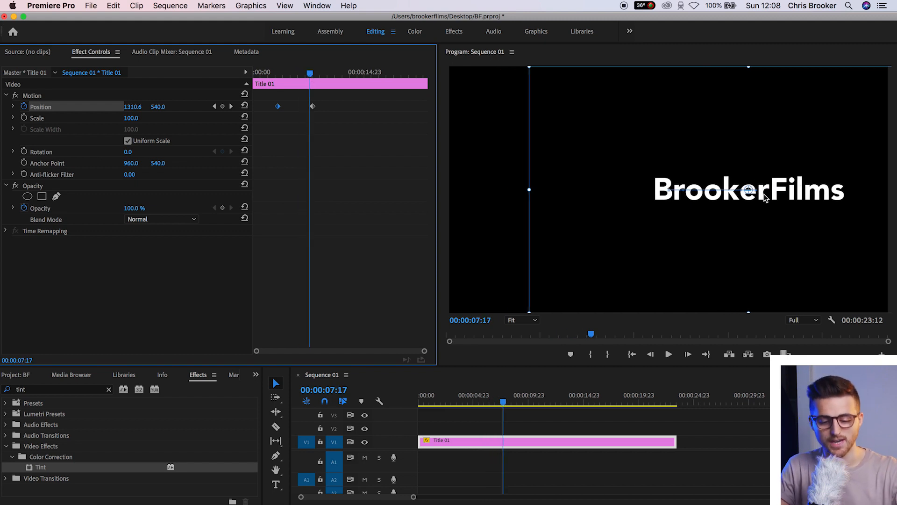
- Retime the Position keyframes, moving the first to the clip's start and the second to about 00:00:15:10
drag(284, 74, 280, 75)
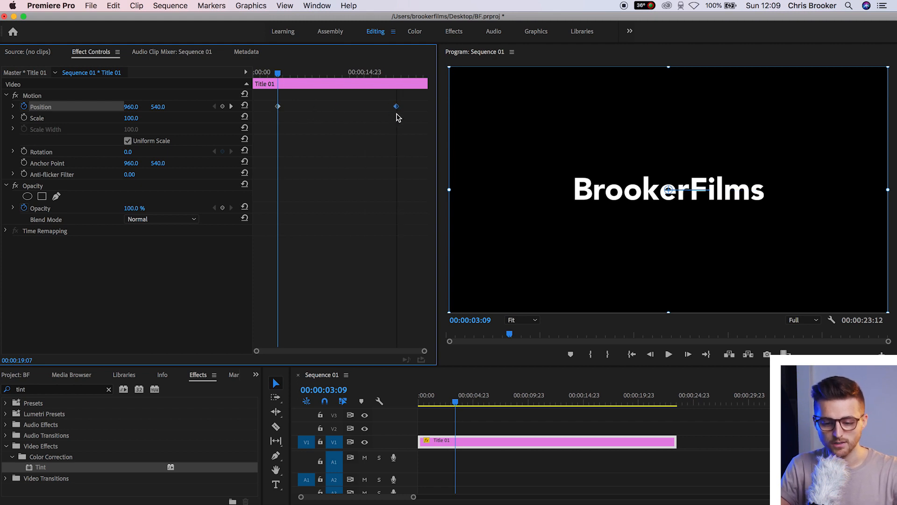
drag(278, 107, 243, 110)
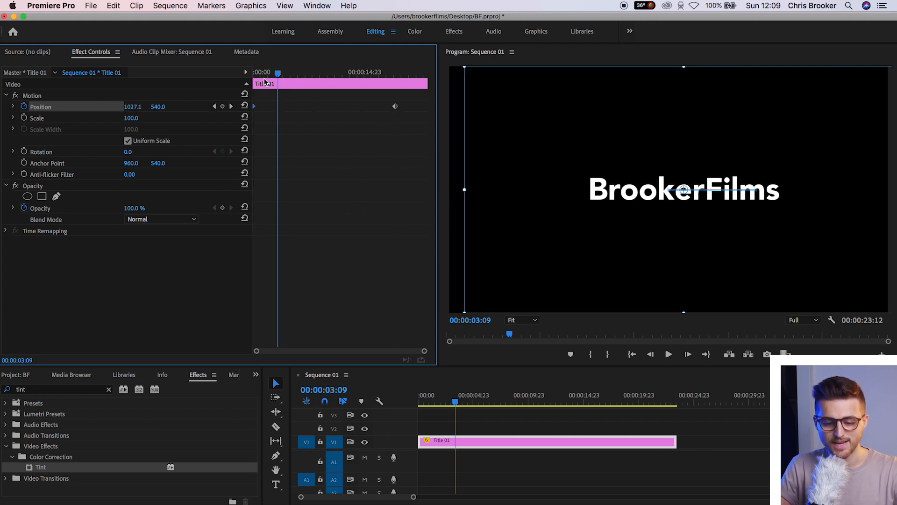
drag(266, 73, 239, 76)
click(369, 73)
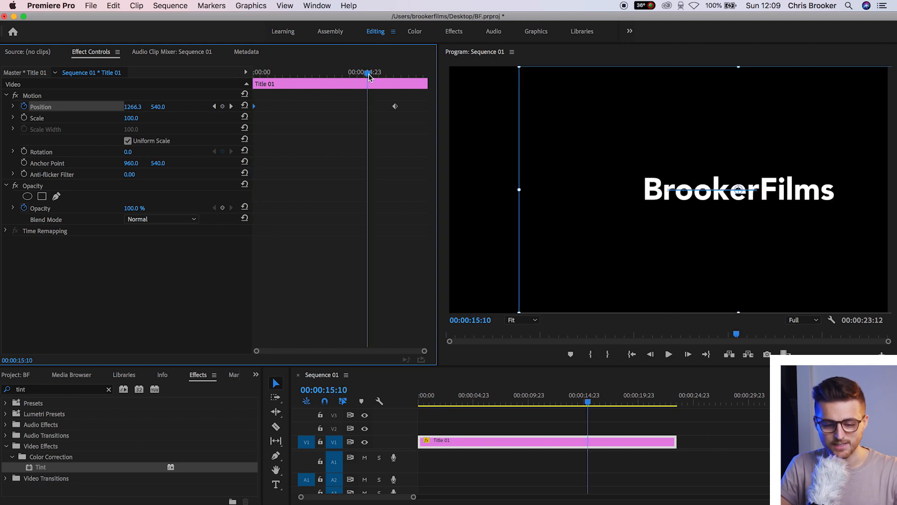
drag(397, 109, 368, 112)
- Preview the title's slower movement from the beginning of the sequence
drag(368, 74, 222, 100)
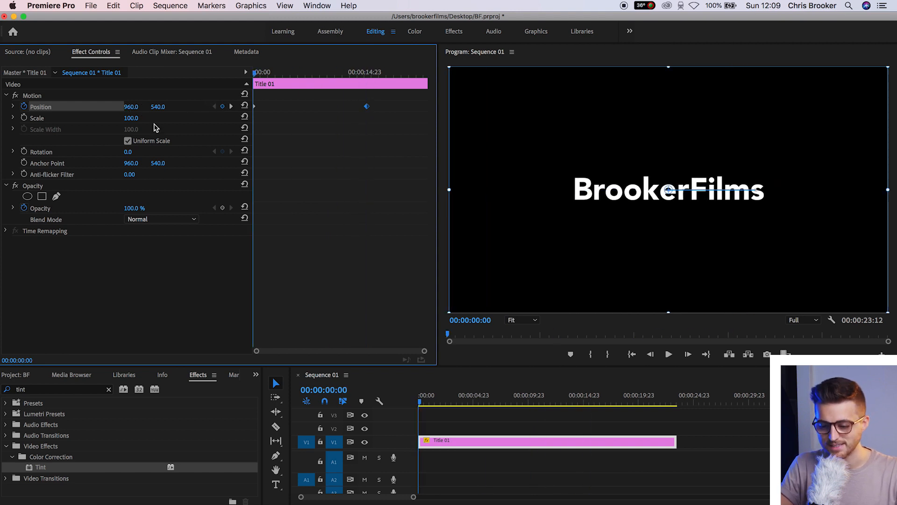
drag(332, 74, 370, 75)
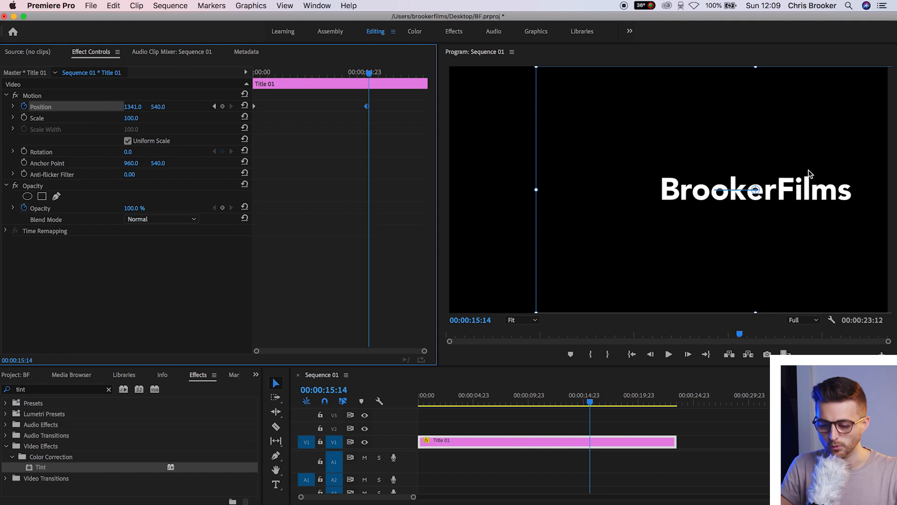
drag(368, 74, 50, 69)
key(space)
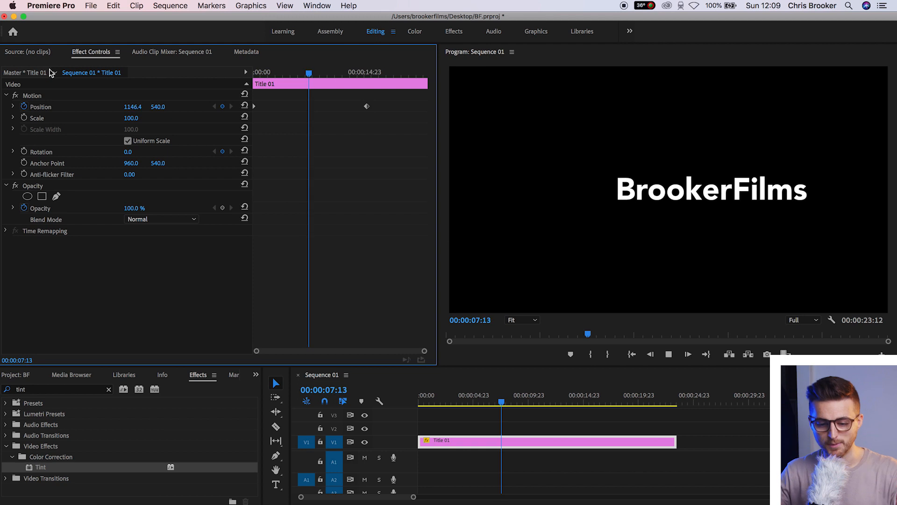
key(space)
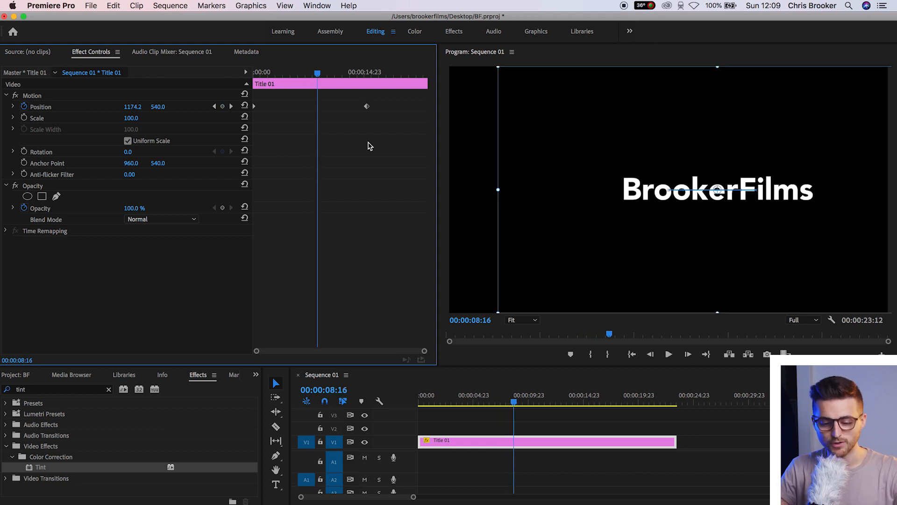
- Move the second Position keyframe close to the first, about one second into the clip
drag(365, 107, 285, 111)
click(262, 72)
key(Right)
key(Right)
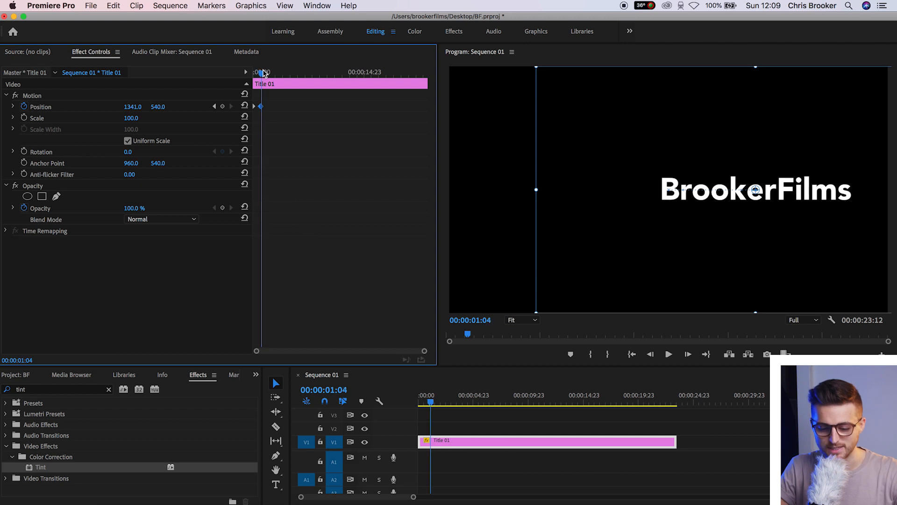
- Play the sequence from the start to check the speed of the title's shortened movement
drag(263, 72, 203, 82)
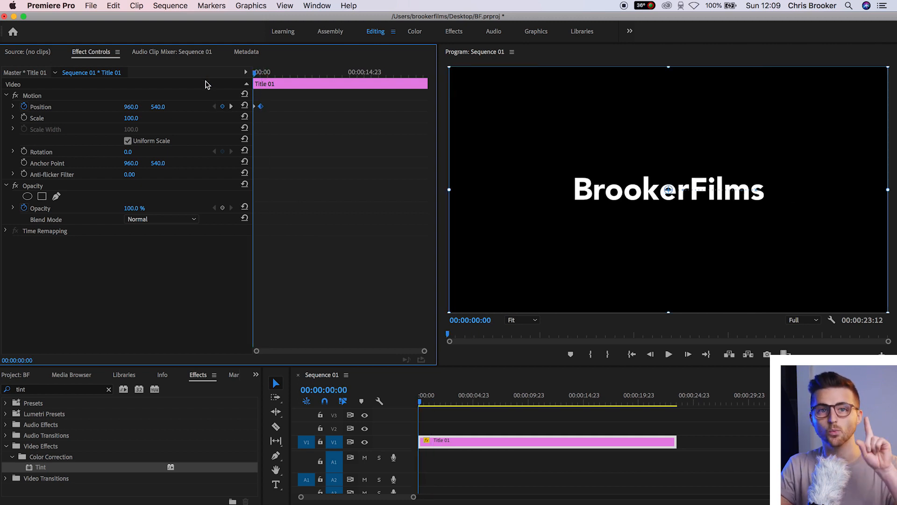
key(space)
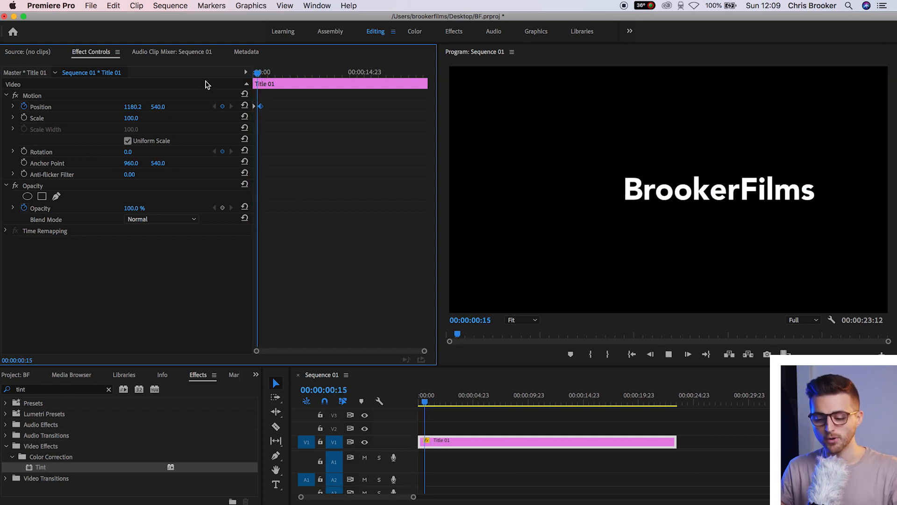
key(space)
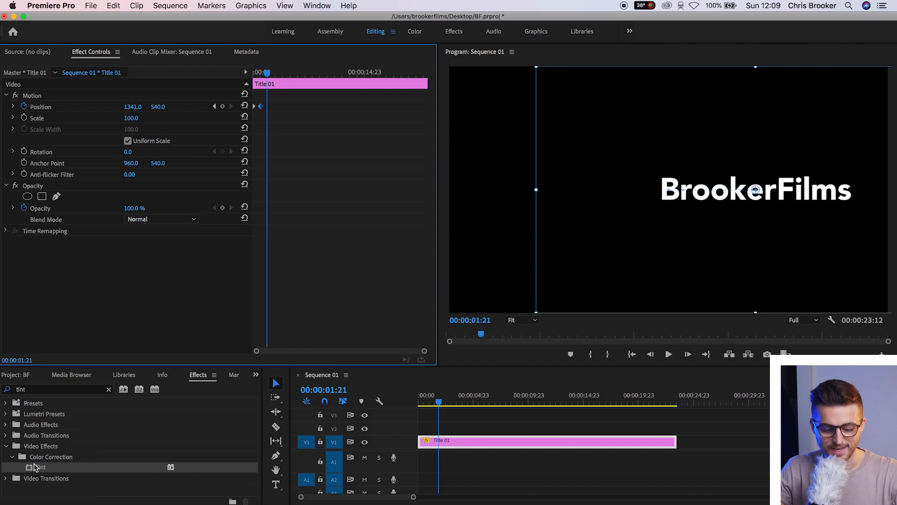
- Apply the Tint effect to the title and add a Map White To keyframe in white at 00:00:02:14
drag(32, 468, 125, 194)
drag(106, 230, 106, 230)
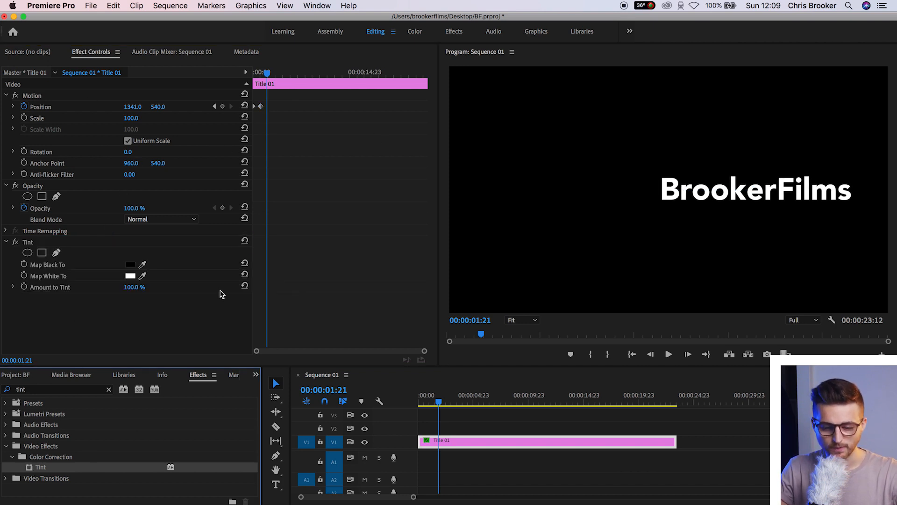
drag(265, 71, 272, 72)
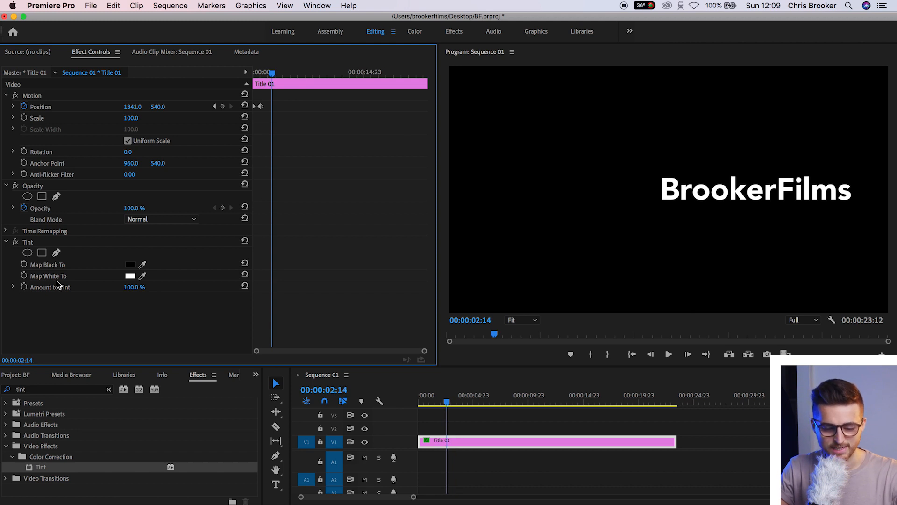
click(54, 280)
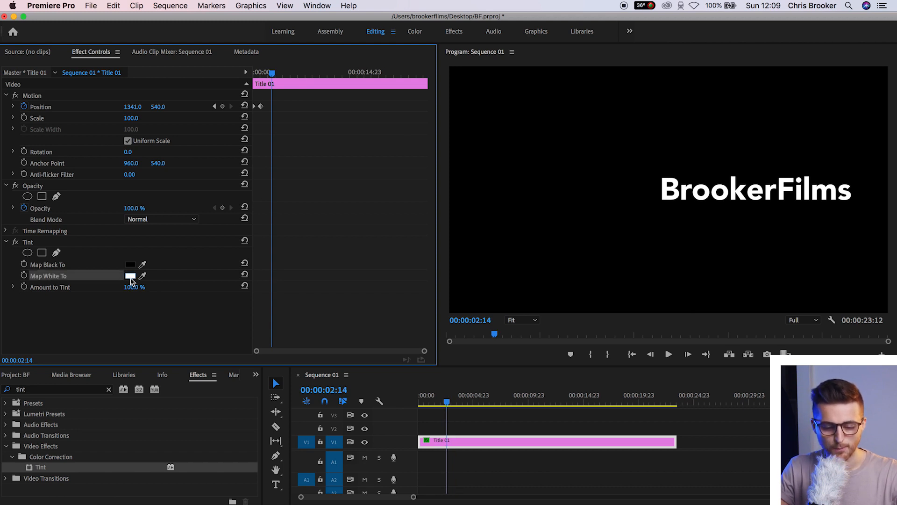
click(24, 276)
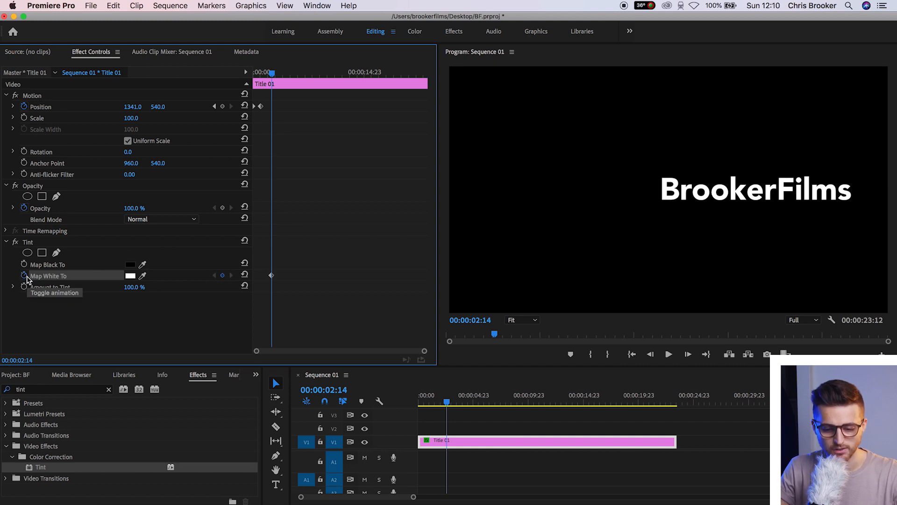
- Add a Map White To keyframe at 00:00:06:03 with the color set to pink
drag(273, 73, 300, 74)
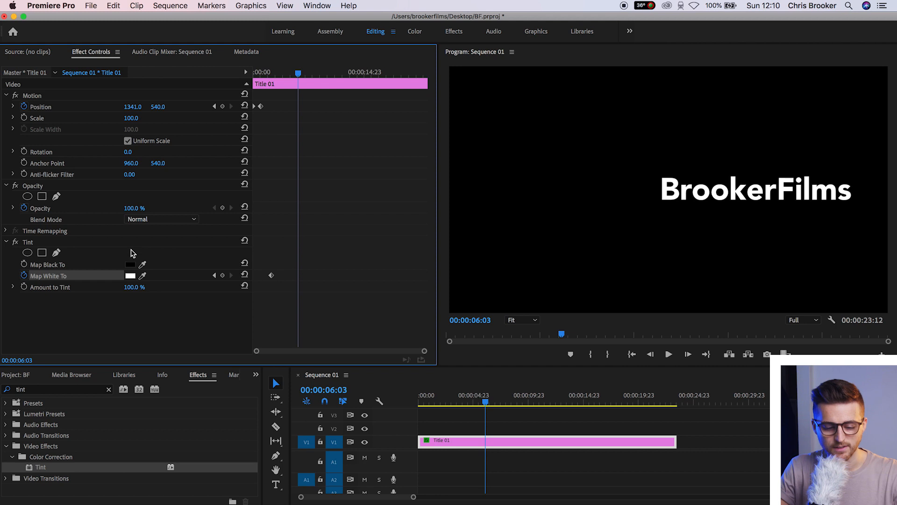
click(131, 276)
mouse_move(440, 231)
mouse_down()
mouse_move(400, 290)
mouse_move(399, 327)
mouse_move(411, 326)
mouse_move(487, 382)
mouse_up()
click(468, 317)
click(571, 196)
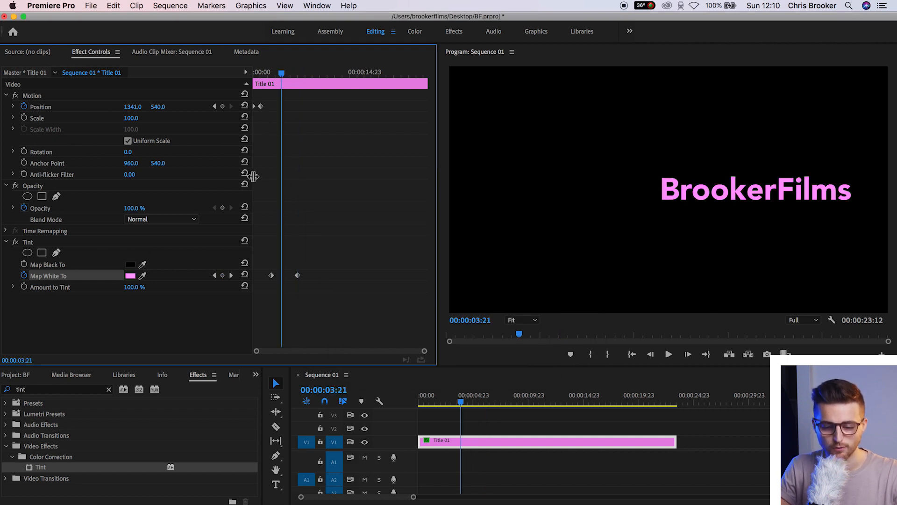
- Play the title's color change starting from the first Map White To keyframe
mouse_move(282, 74)
mouse_down()
mouse_move(296, 77)
mouse_move(272, 82)
mouse_up()
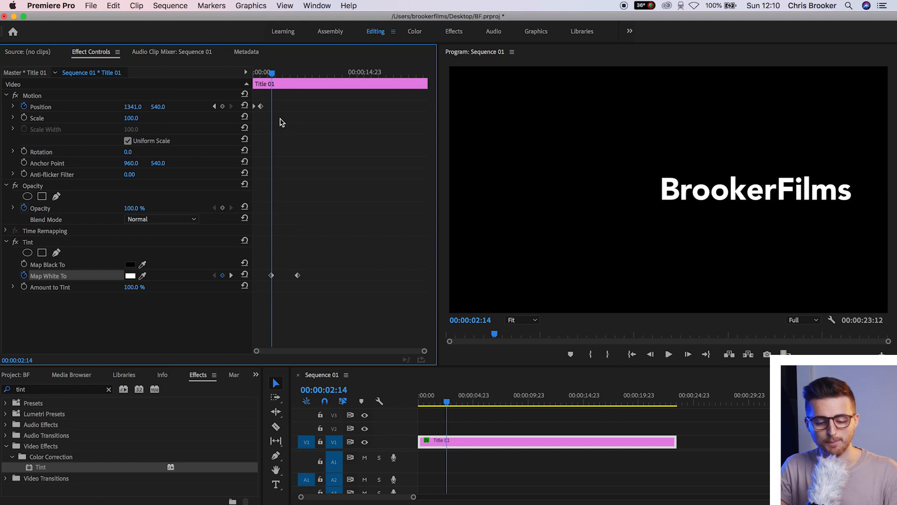
key(space)
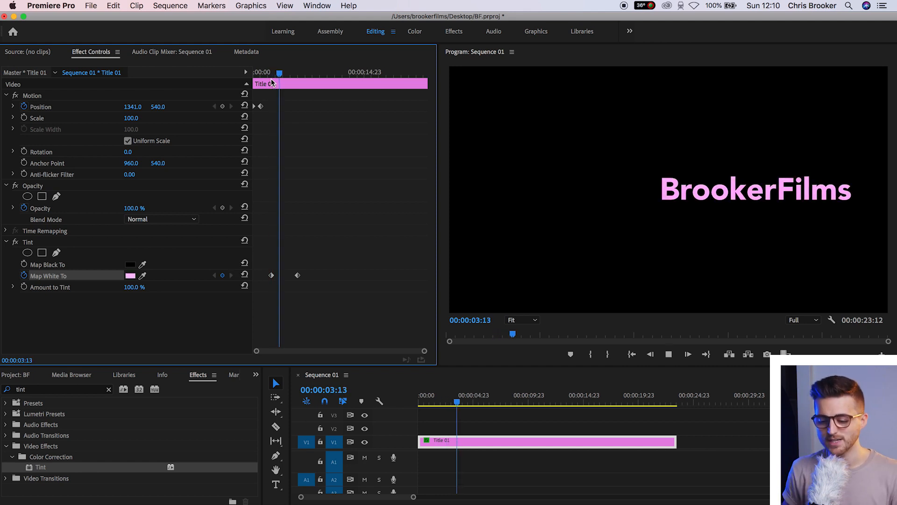